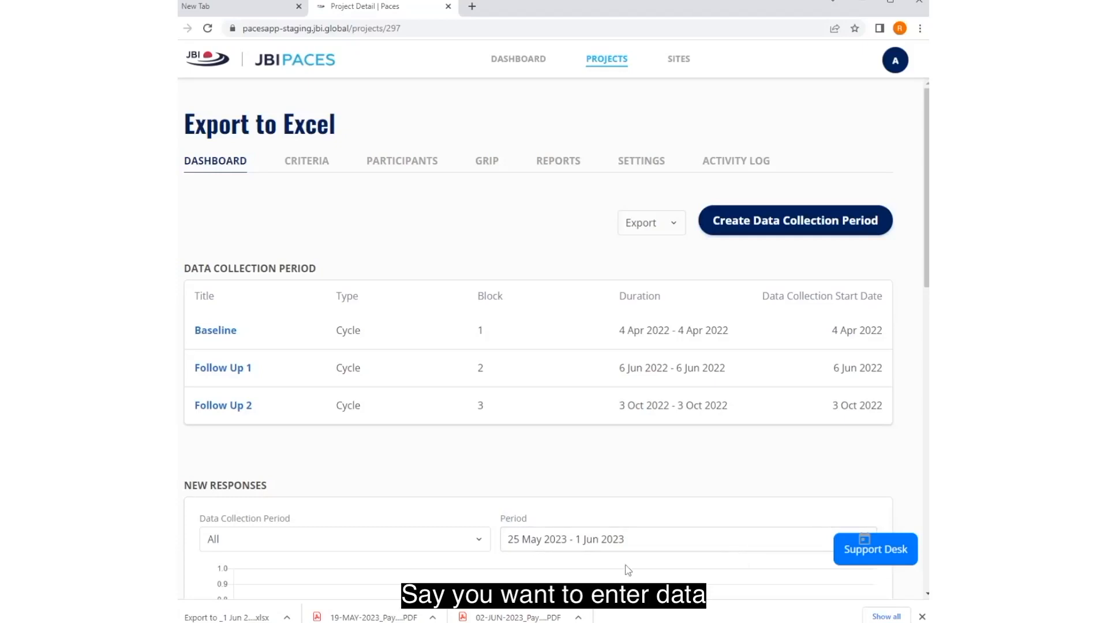
Open the Follow Up 2 data collection period and start submitting a new record in Individual mode
click(217, 408)
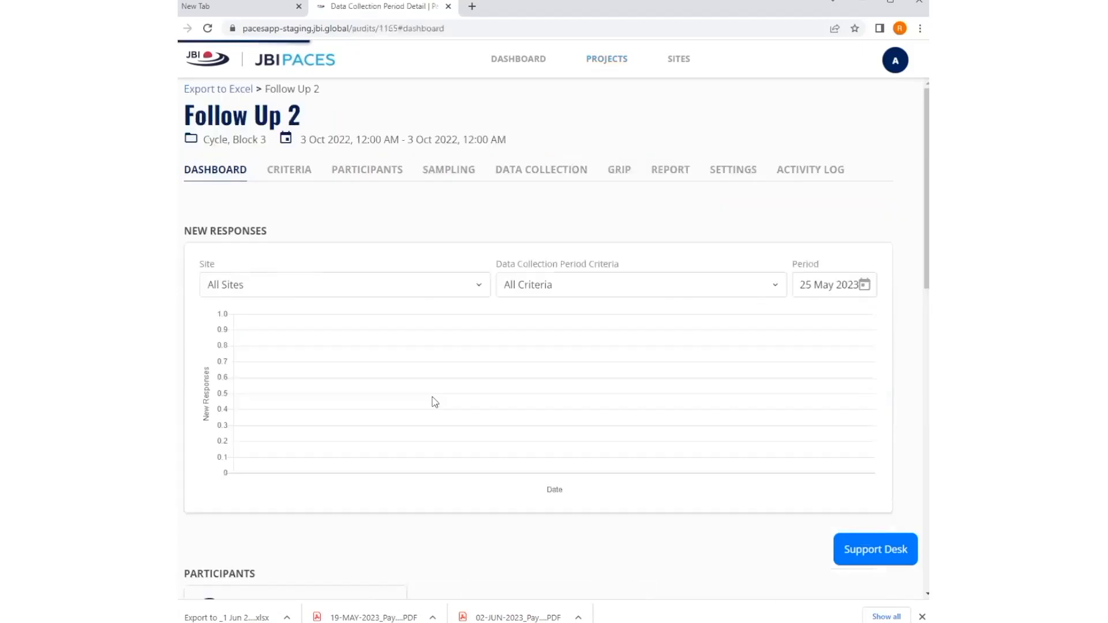
click(541, 177)
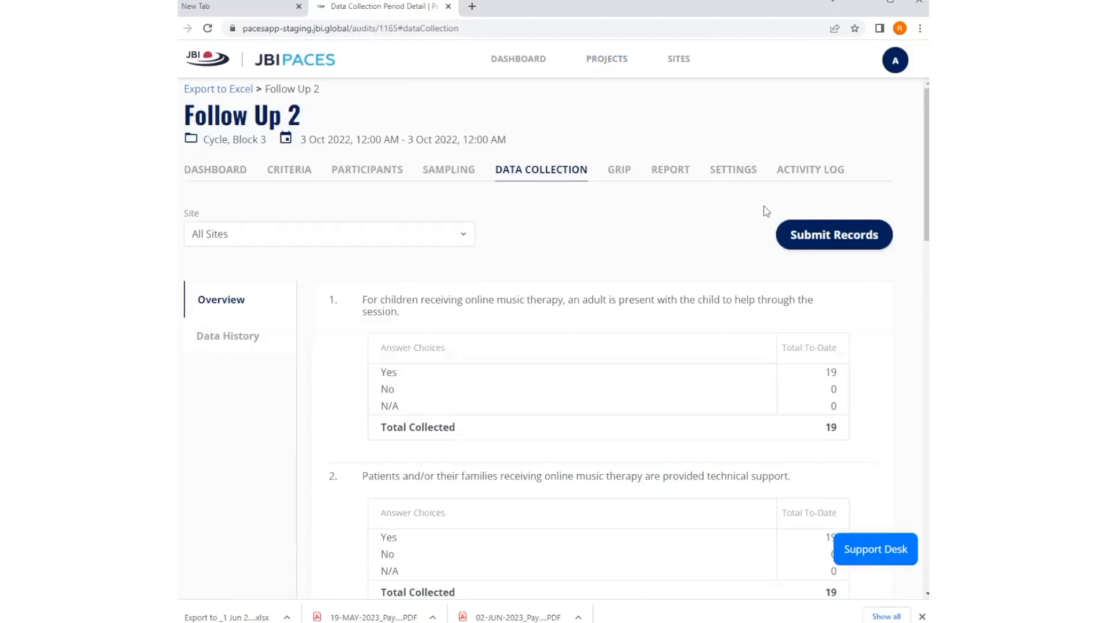
click(817, 237)
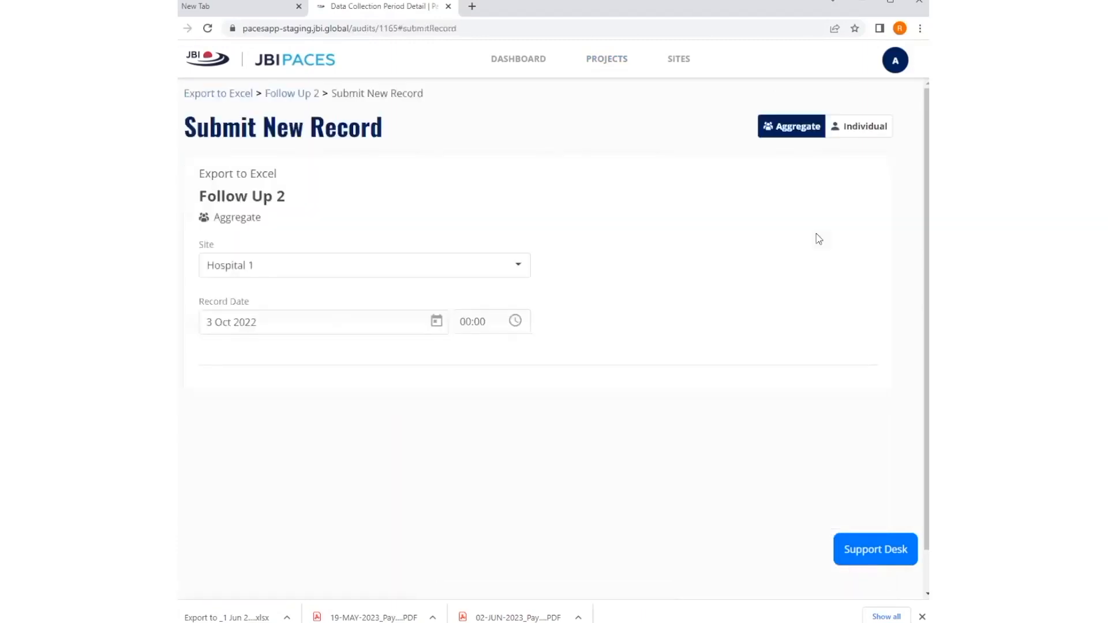
click(874, 132)
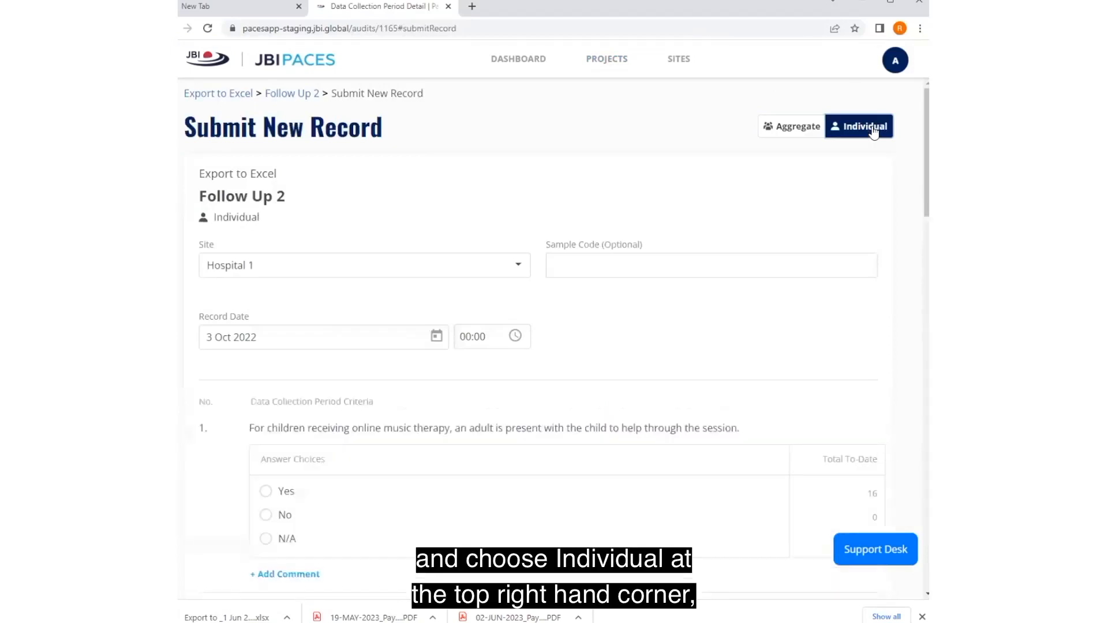
Fill in the record details with site Hospital 1, sample code "PArticipant Z" and record date 3 Oct 2022
click(512, 270)
click(346, 299)
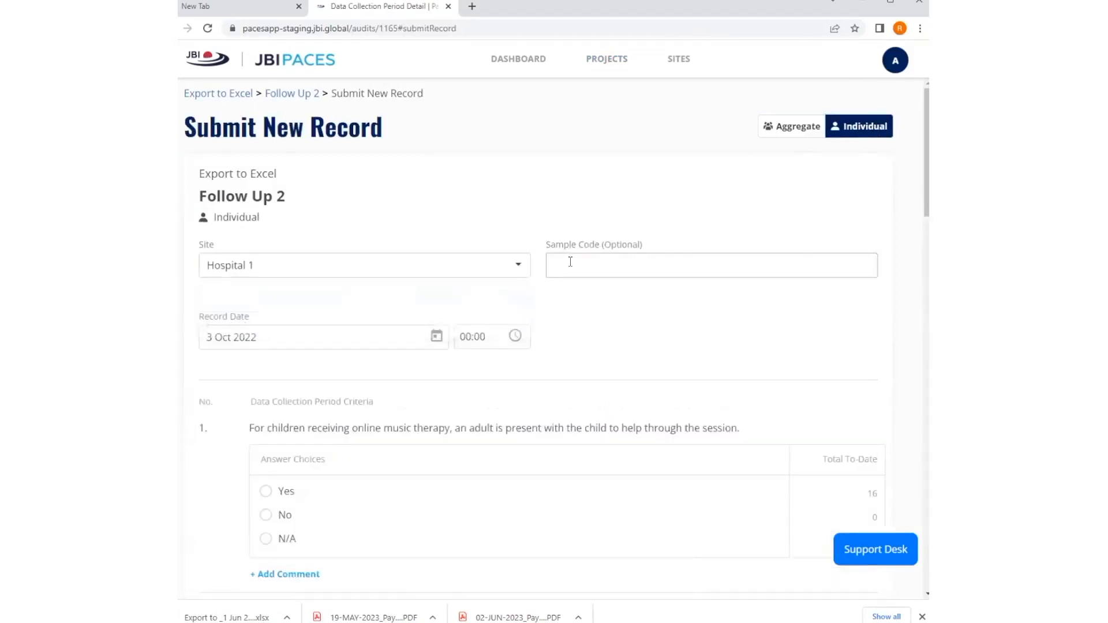
click(570, 263)
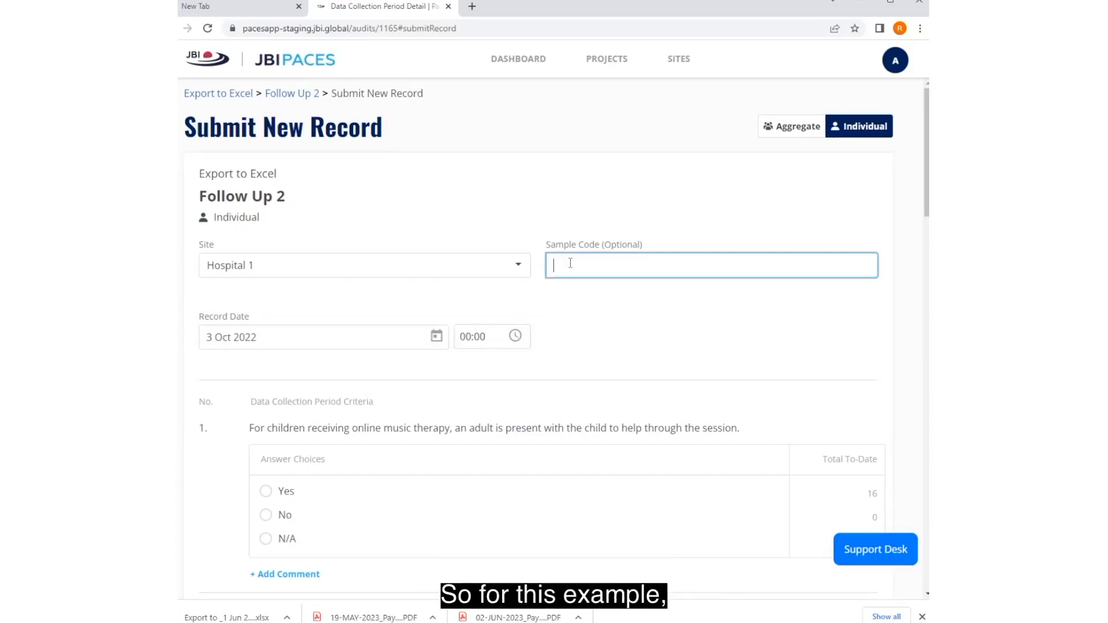
text(PAr)
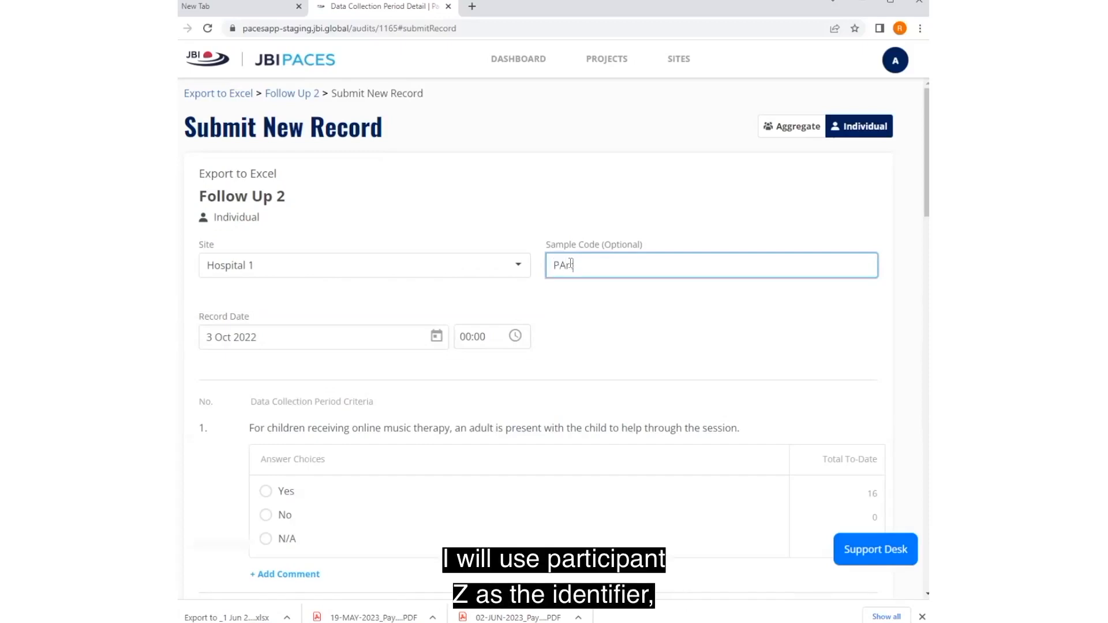
text(ticipant Z)
click(411, 344)
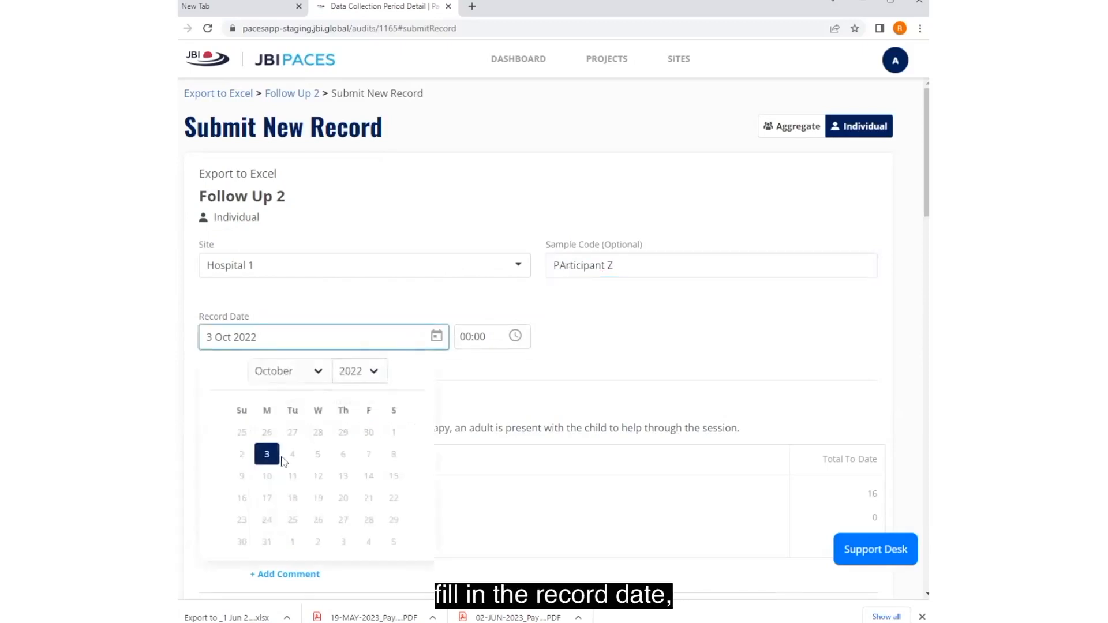
click(266, 454)
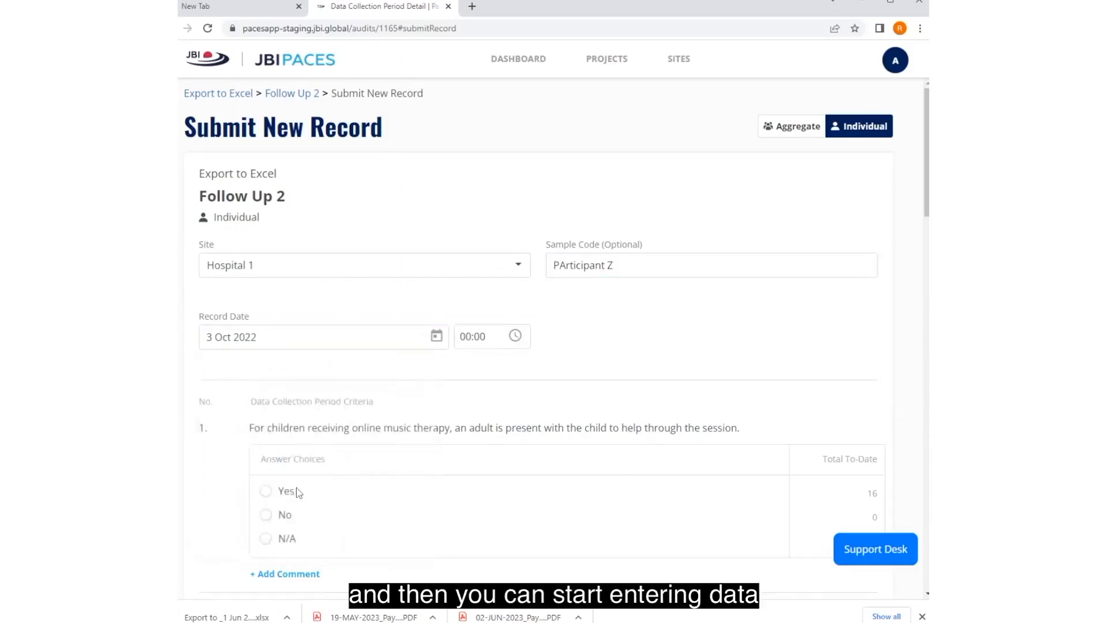
Answer Yes to the first three criteria: adult presence, technical support and Boolean
click(265, 493)
scroll(430, 467, down, 3)
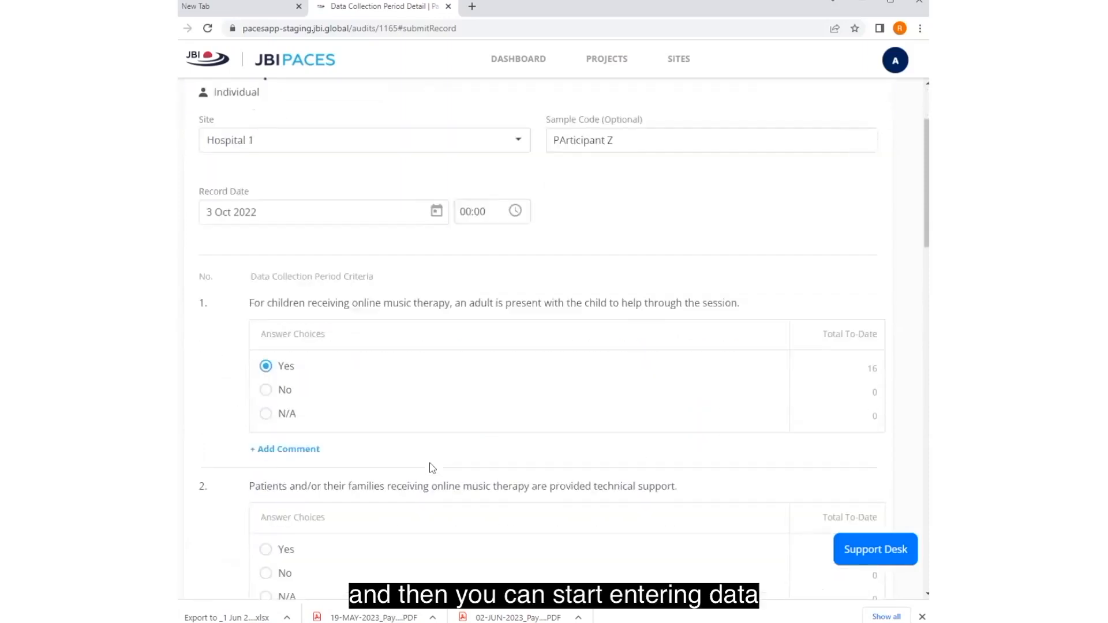
scroll(430, 466, down, 1)
click(267, 424)
scroll(276, 427, down, 5)
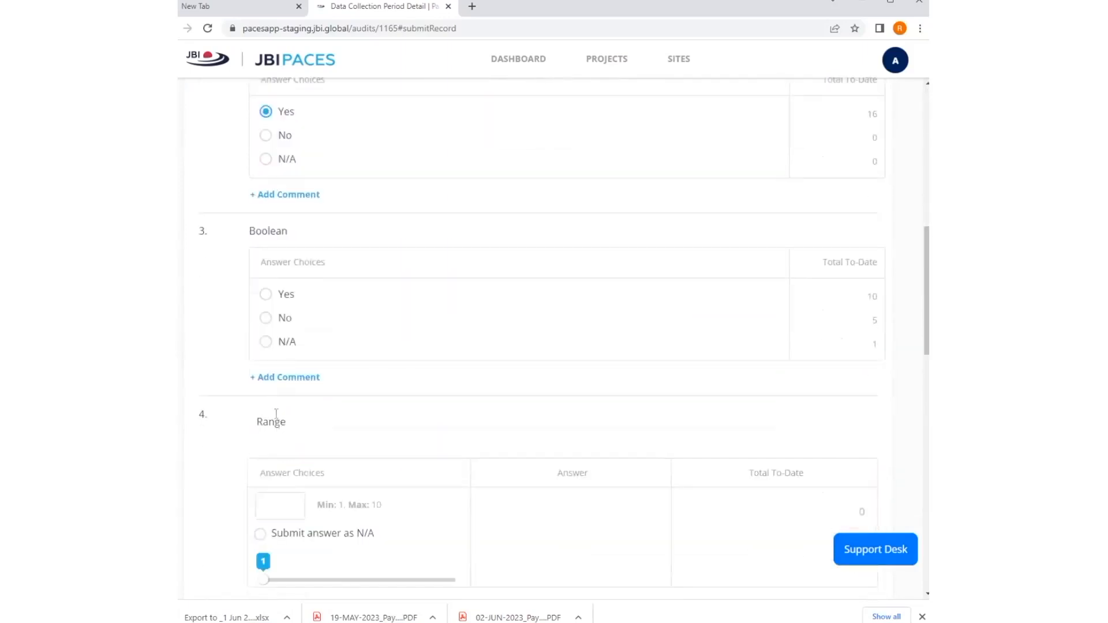
click(265, 293)
Enter 6 for the Range criterion and choose N/A for the Multiple Checkbox criterion
click(300, 507)
text(6)
scroll(297, 500, down, 5)
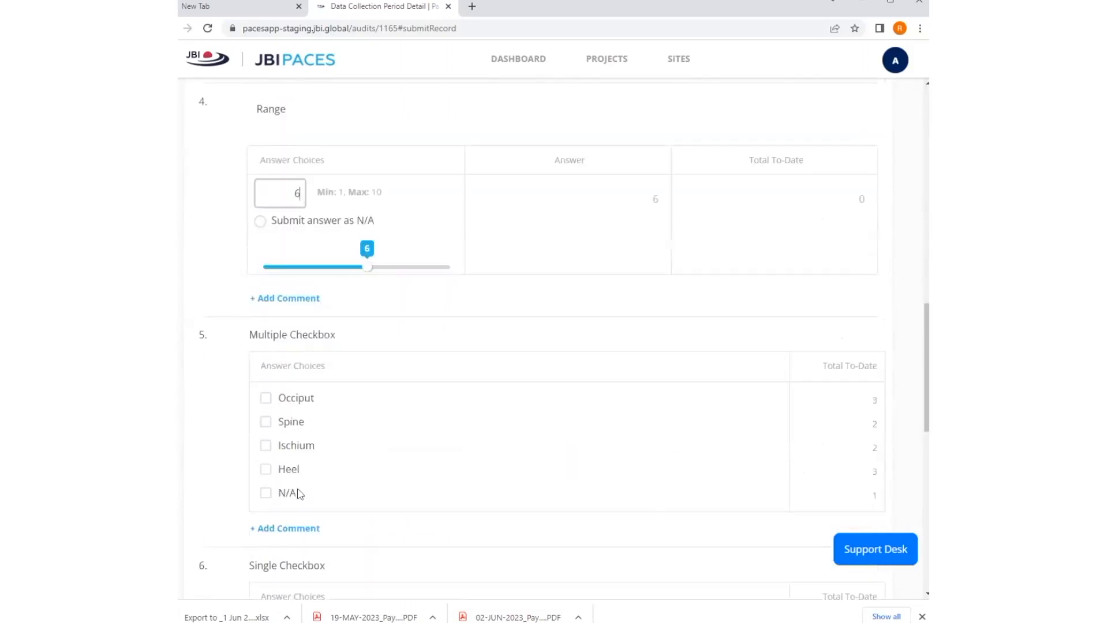
click(266, 493)
Choose Poor for the Single Checkbox criterion and enter 5.26 for the Numeric - Float criterion
scroll(297, 479, down, 5)
click(266, 428)
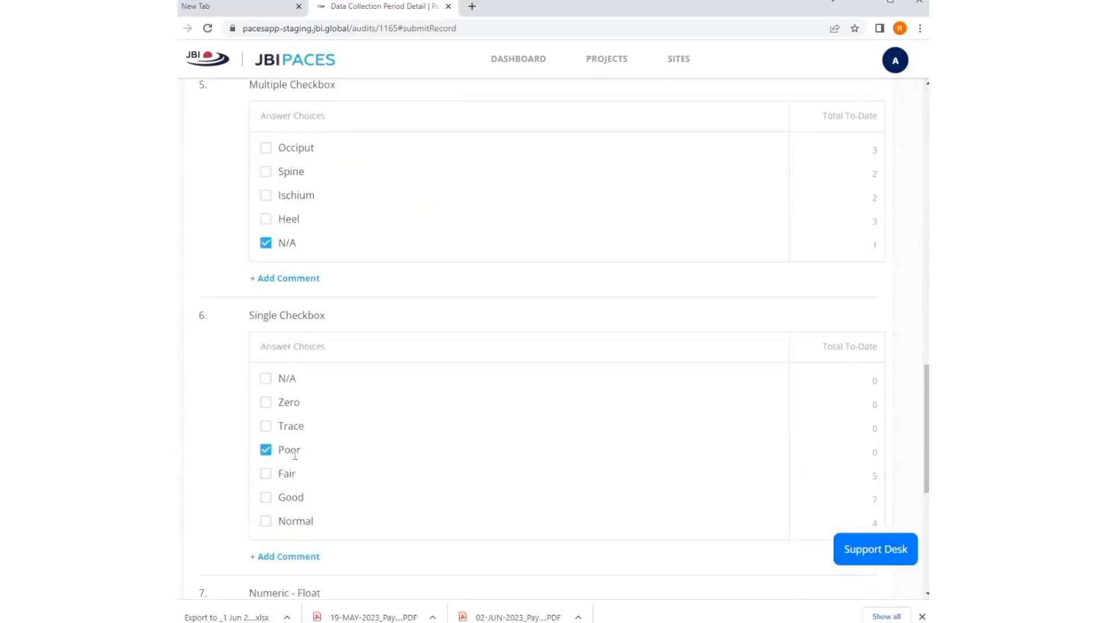
scroll(292, 458, down, 4)
click(265, 409)
text(5.26)
scroll(353, 424, down, 3)
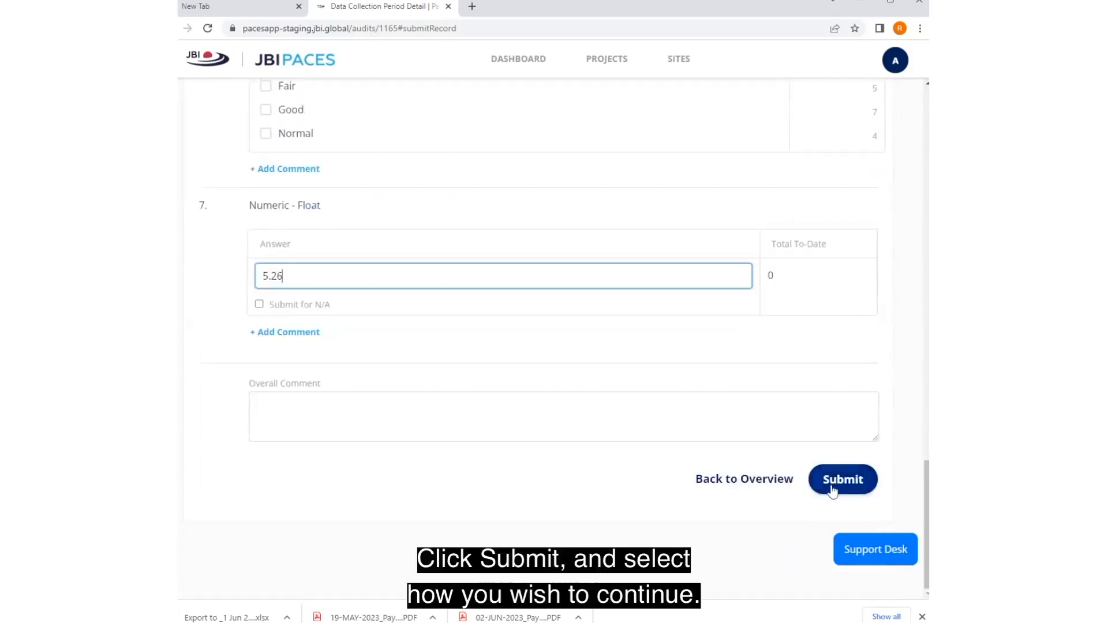
Submit the record with the option to go back to Overview
click(832, 489)
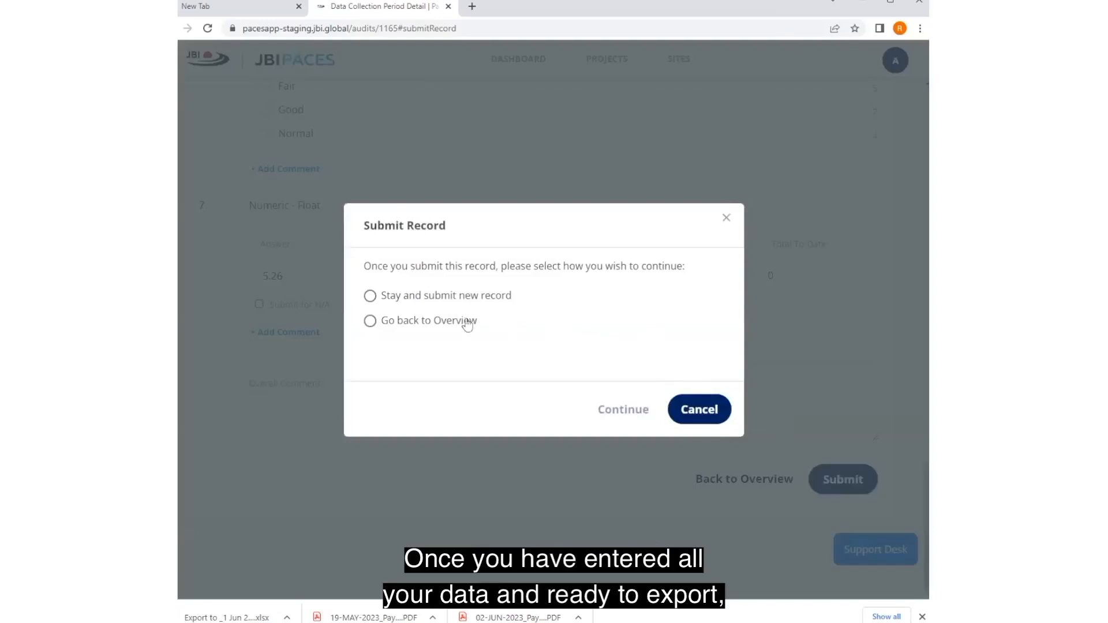
click(433, 321)
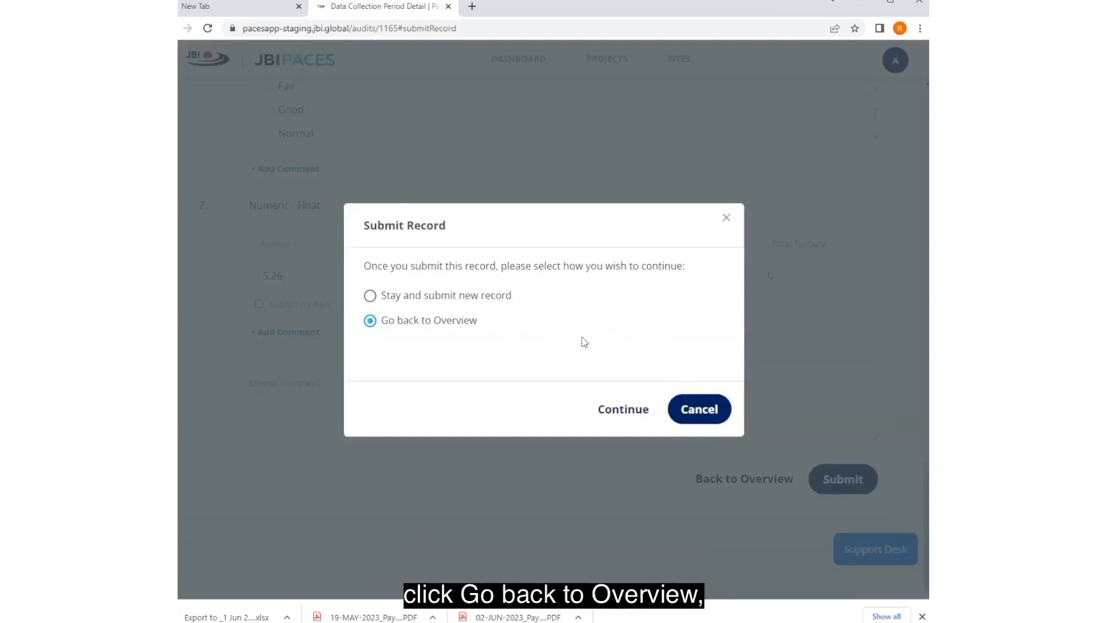
click(635, 411)
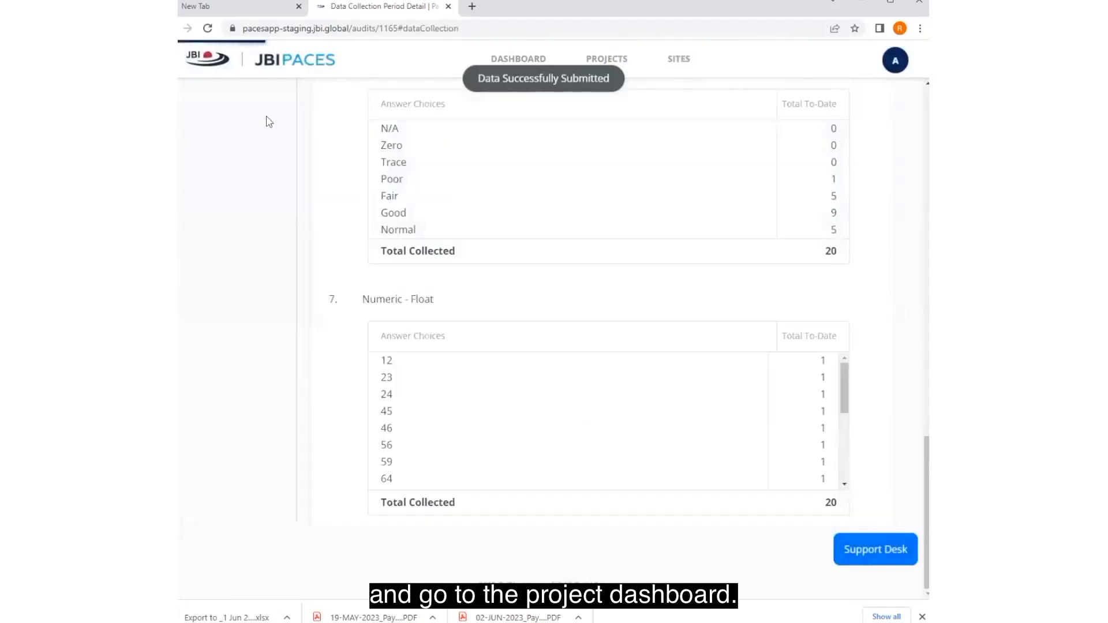
Return to the Export to Excel project's dashboard and export the project data as XLSX
drag(927, 478, 923, 115)
click(225, 92)
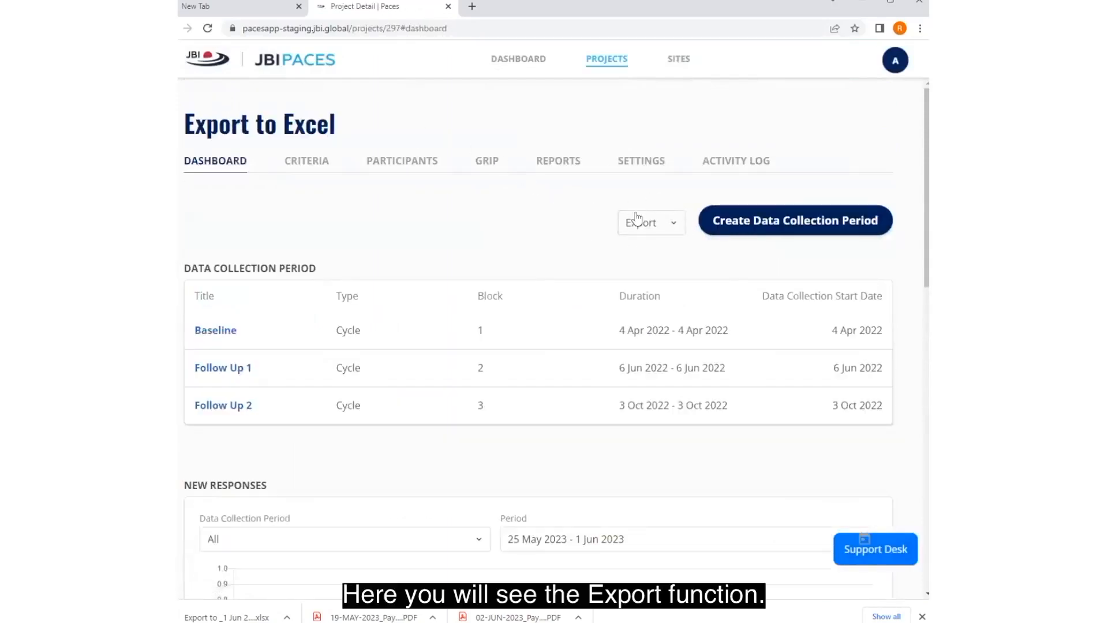
click(661, 228)
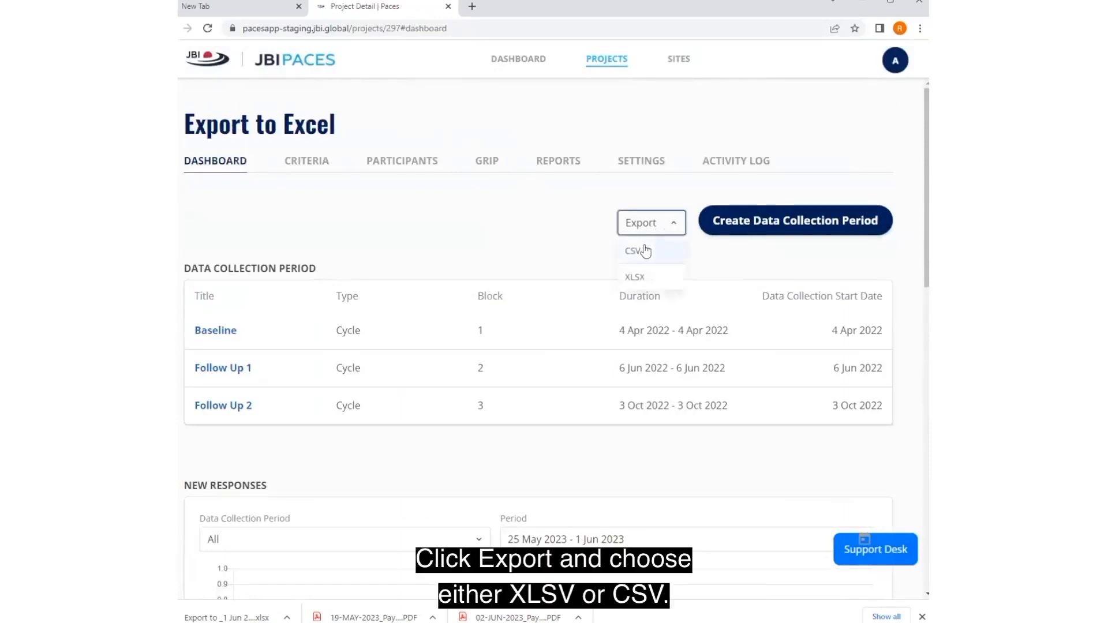
click(634, 277)
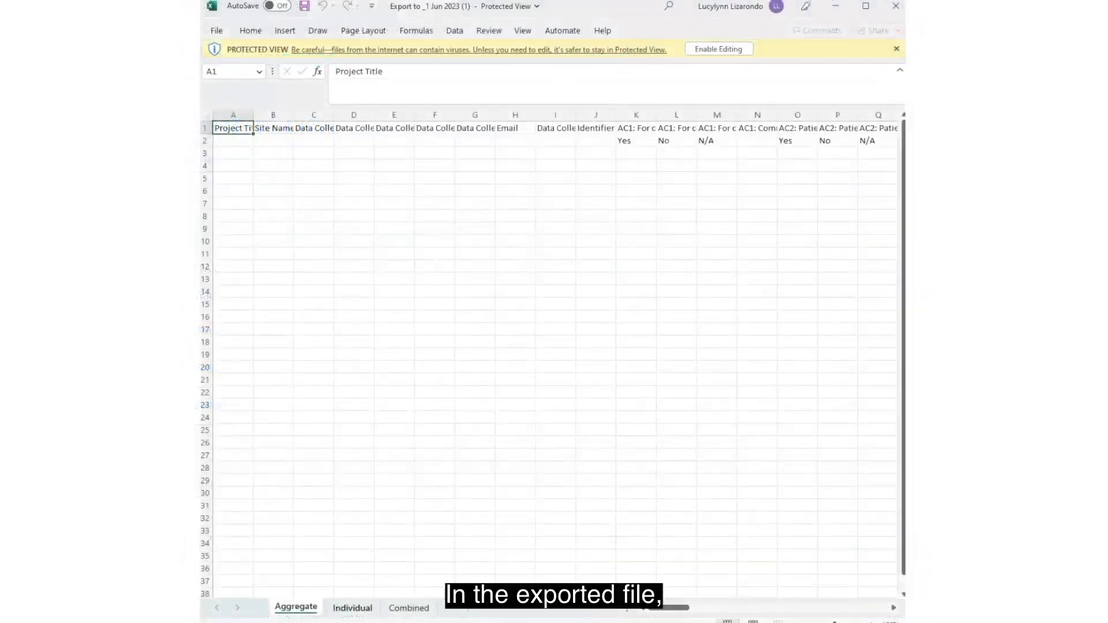
Examine the Individual sheet of the exported Excel workbook, checking the answer columns across all criteria
click(353, 608)
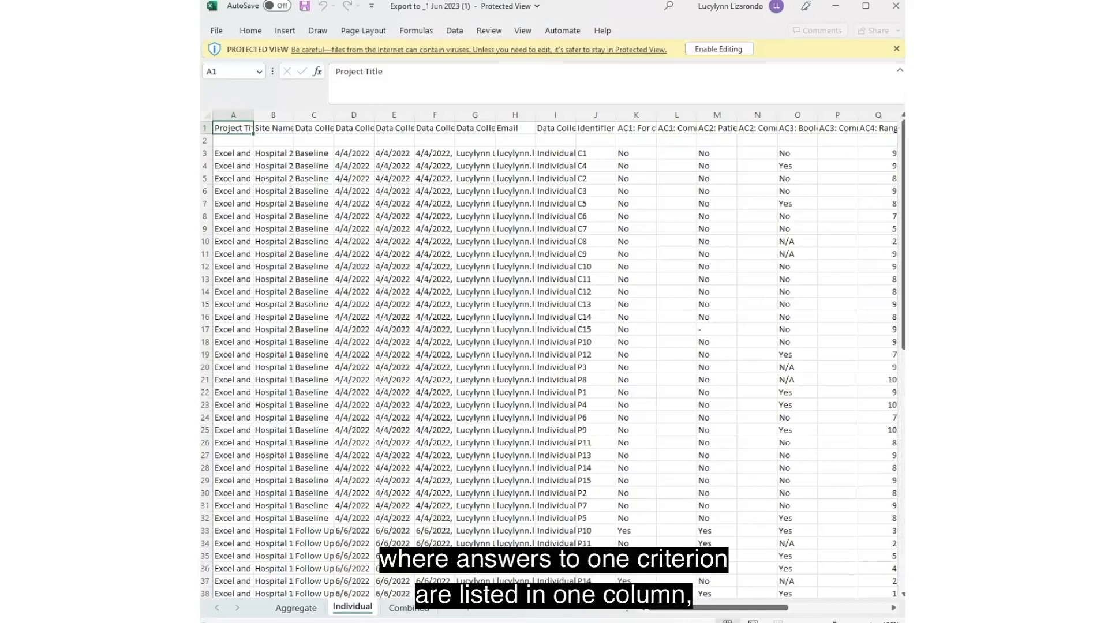
drag(744, 609, 863, 612)
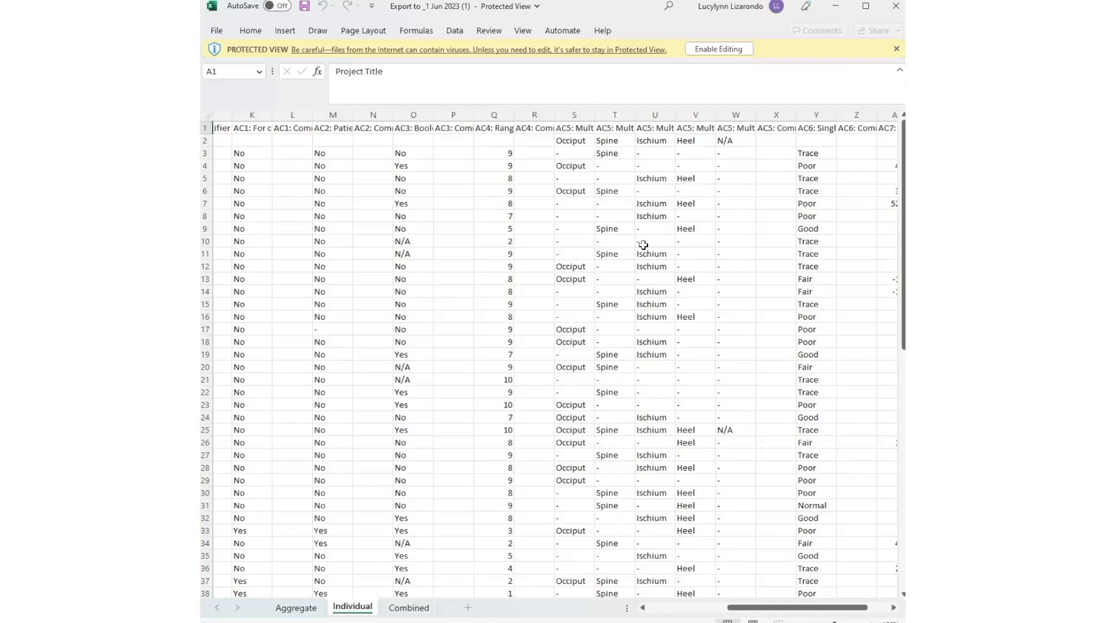
drag(759, 612, 650, 609)
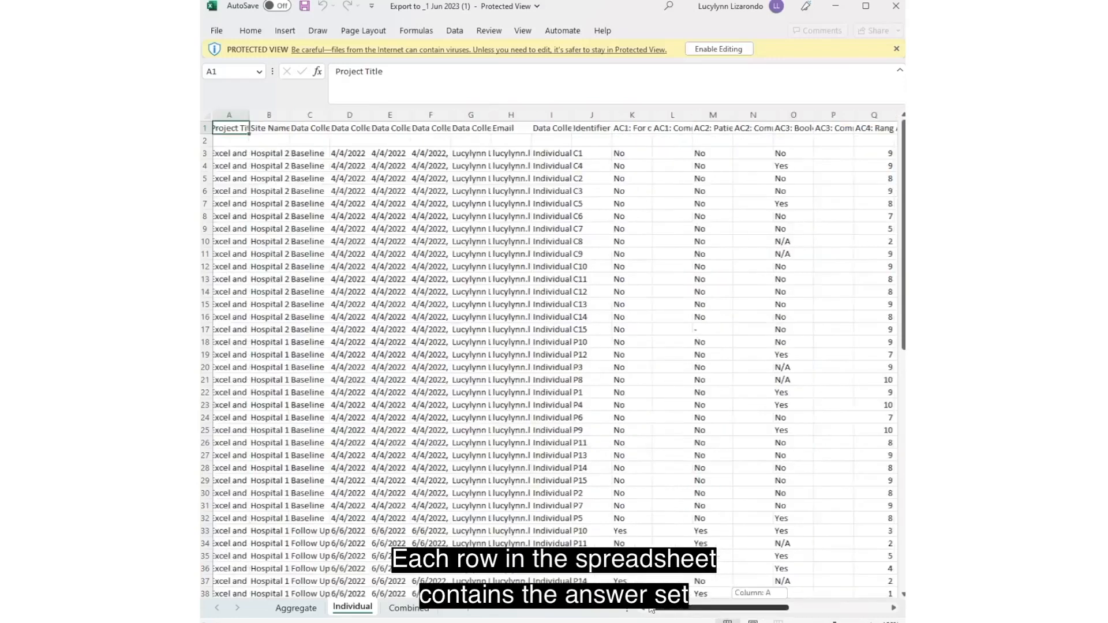